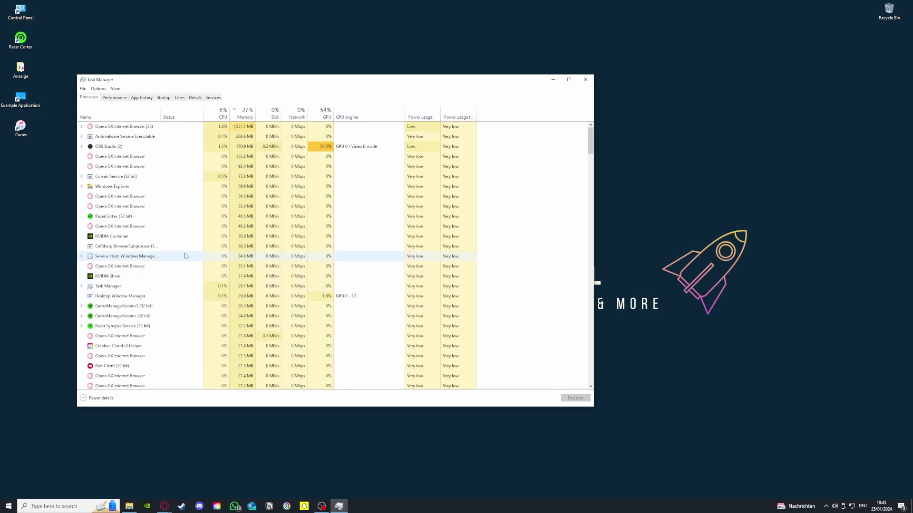
Select an Opera GX Internet Browser process, view its End task option, and dismiss the options without ending it.
left_click(128, 197)
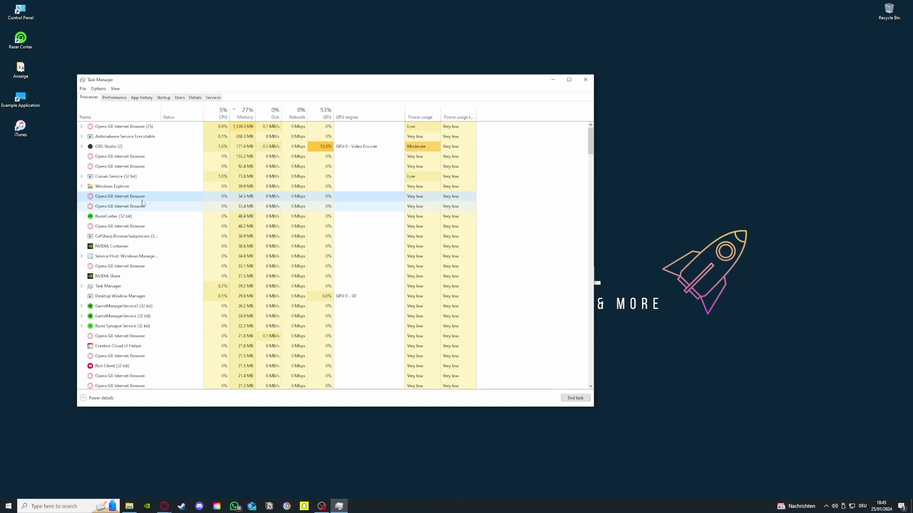
right_click(145, 198)
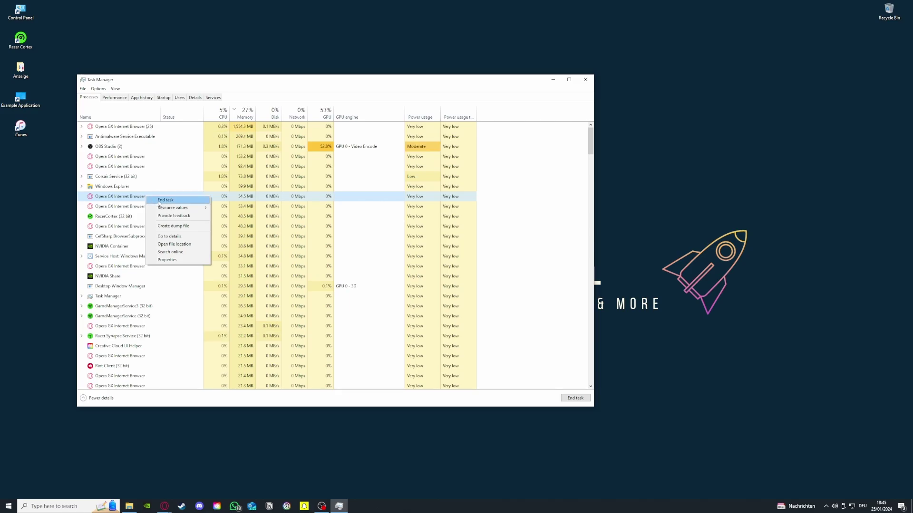
left_click(524, 399)
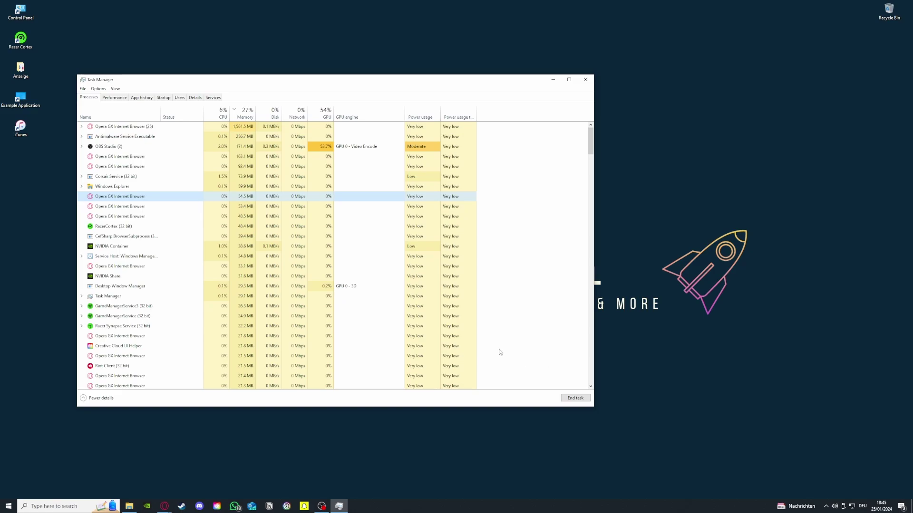
scroll(285, 247, "down", 1)
scroll(285, 247, "up", 1)
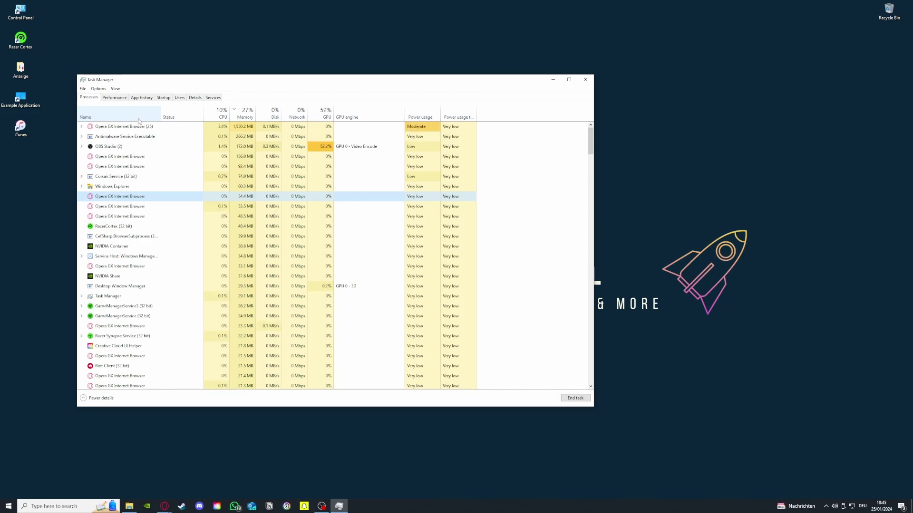
Review the startup programs, view the disable option for Opera GX Internet Browser without applying it, and close Task Manager.
left_click(159, 98)
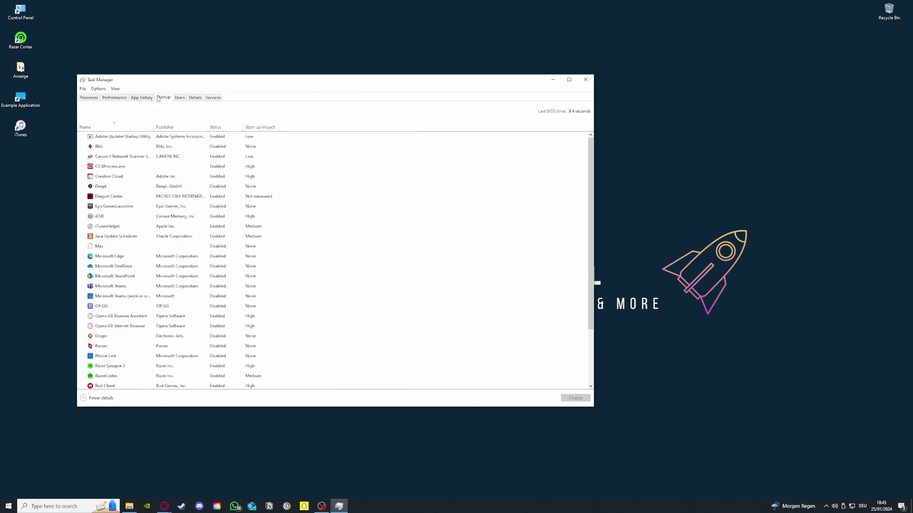
scroll(185, 290, "down", 3)
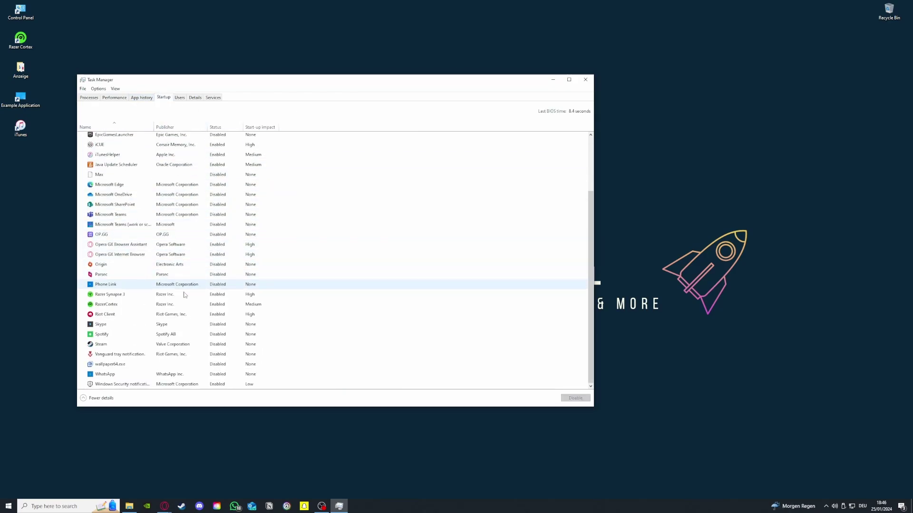
left_click(136, 256)
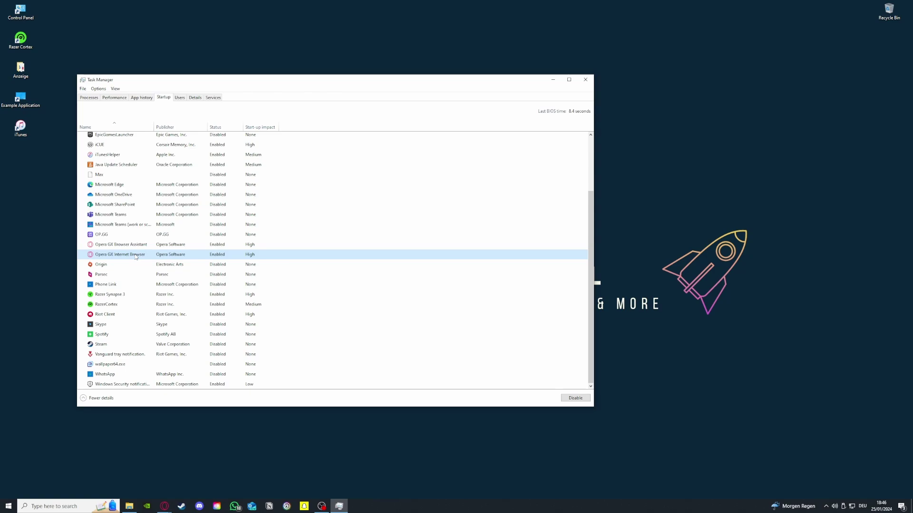
right_click(140, 255)
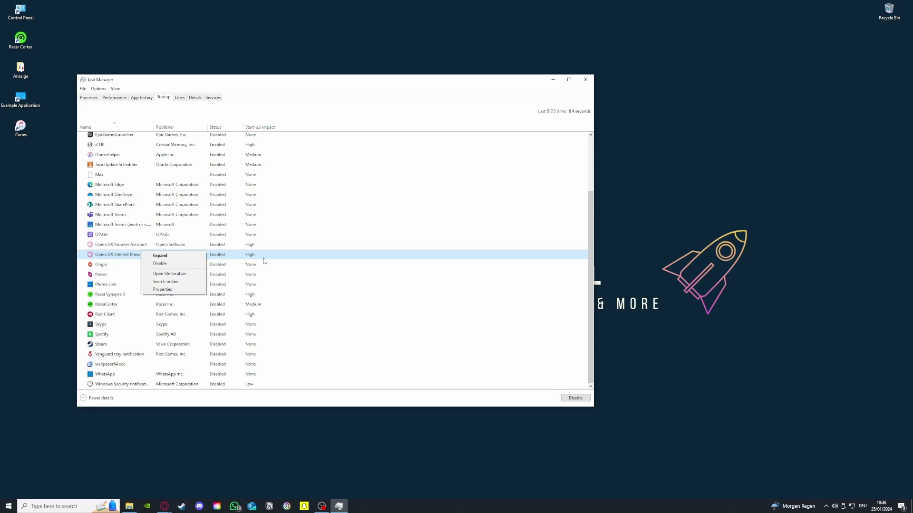
left_click(342, 274)
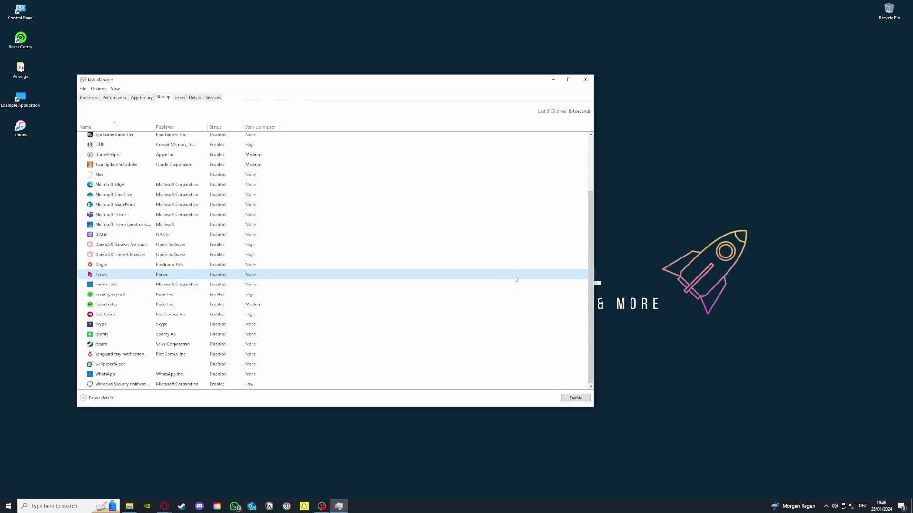
left_click(585, 80)
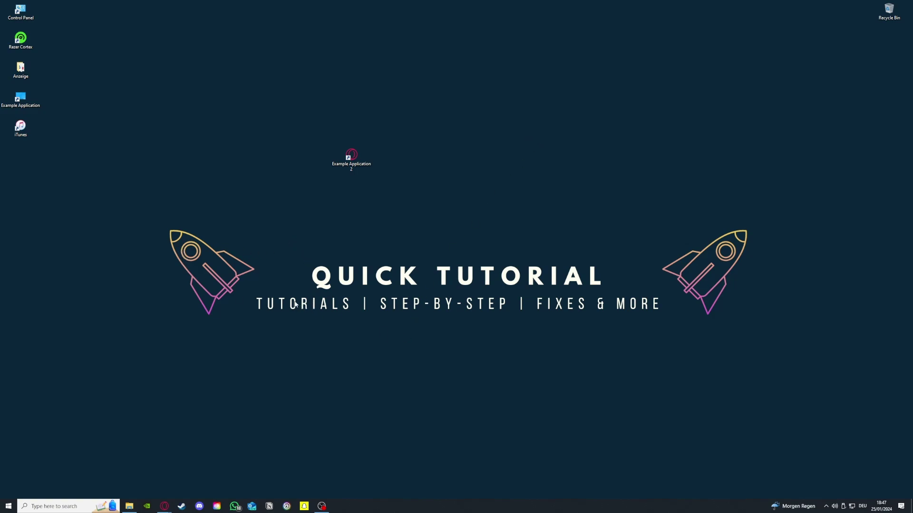
Search Windows for Disk Clean-up and open it.
key("super+s")
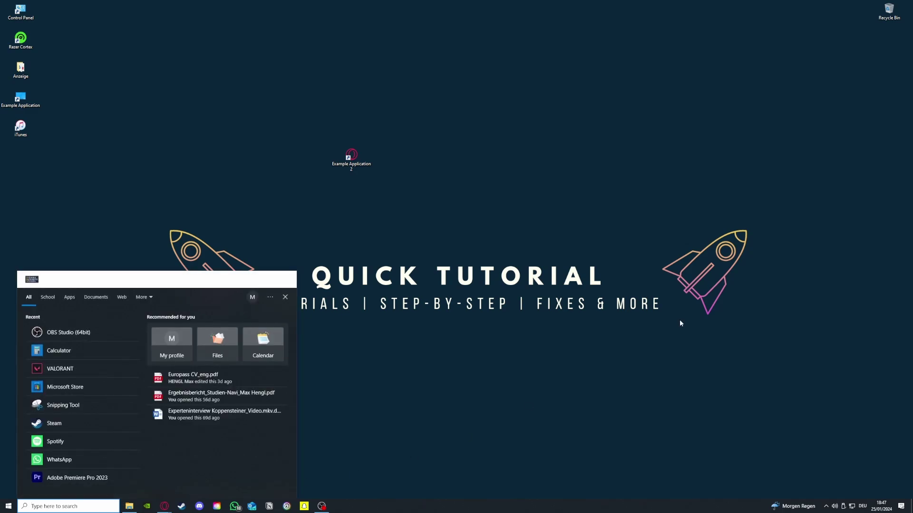
type("disk clea")
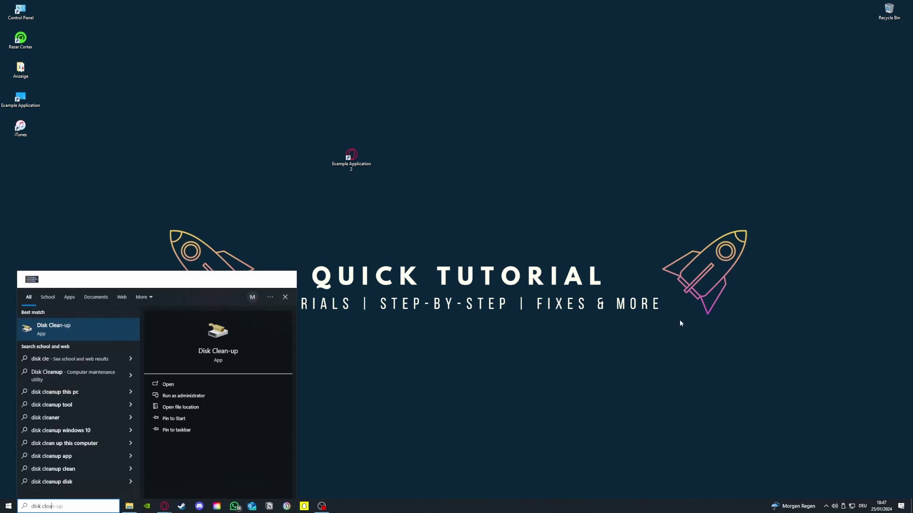
type("n")
key("Return")
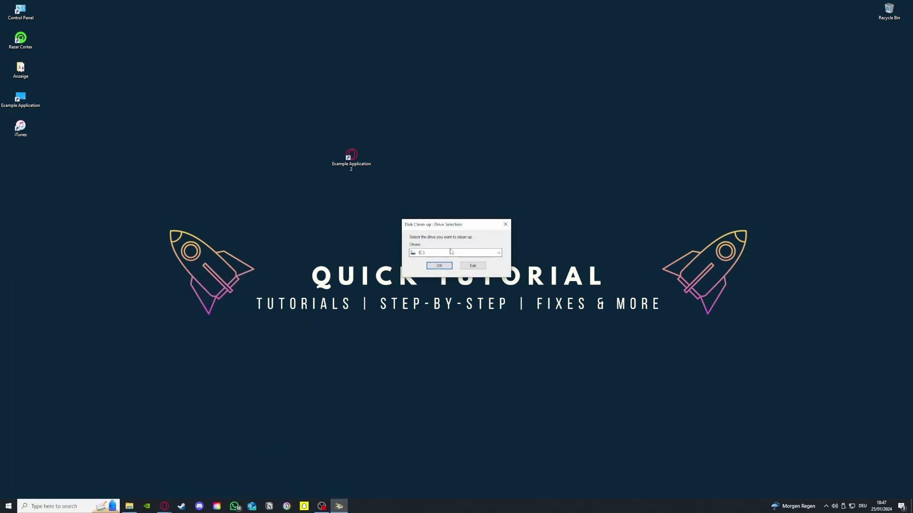
Look through the drives offered for clean-up, including Volume (D:), and exit Disk Clean-up without cleaning anything.
left_click(478, 252)
left_click(452, 265)
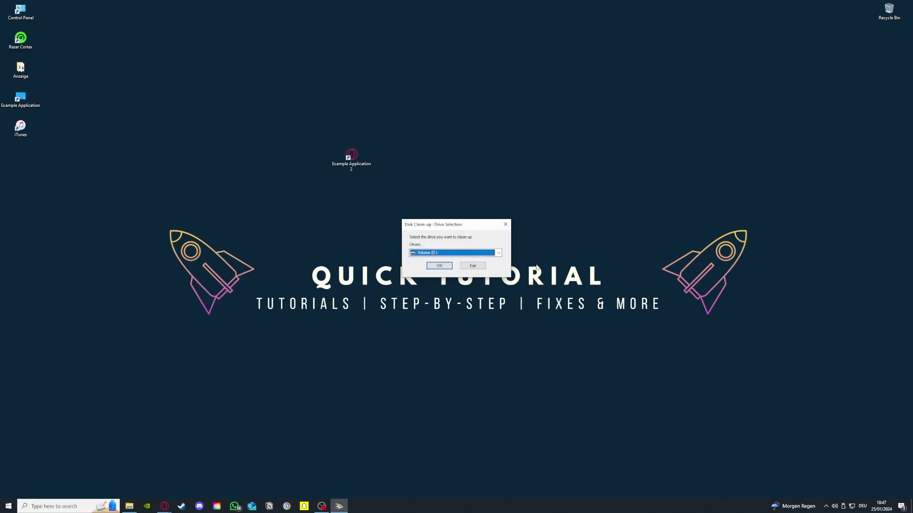
left_click(456, 253)
left_click(454, 259)
left_click(454, 254)
left_click(495, 266)
left_click(473, 266)
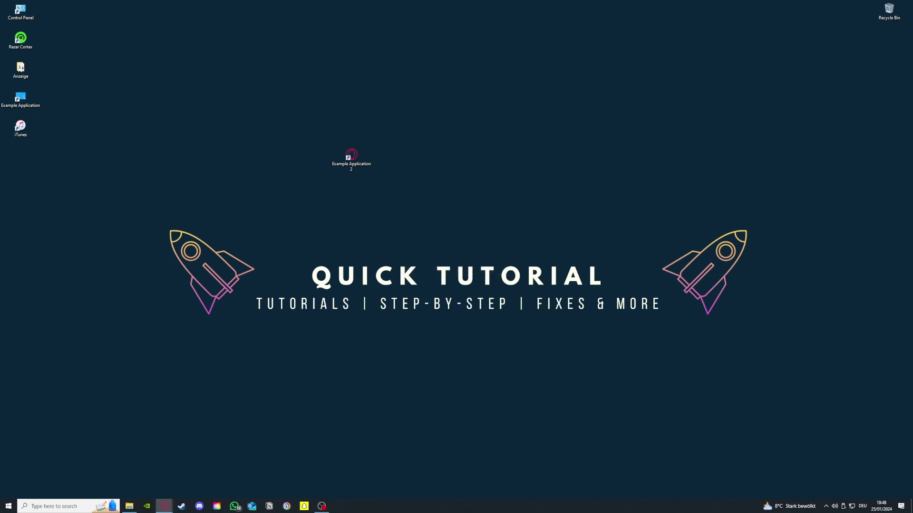
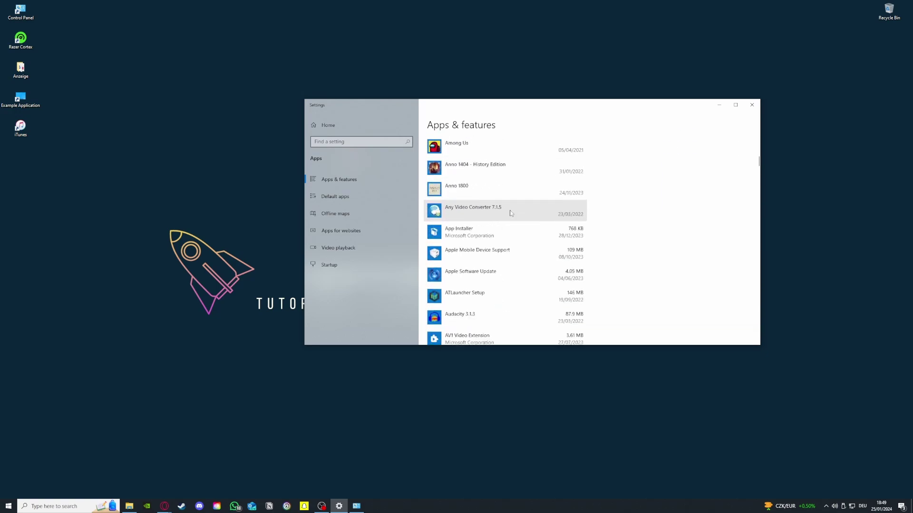
Enlarge the Settings window, find Paint among the installed apps to view its Uninstall option, and minimize Settings.
scroll(476, 247, "down", 10)
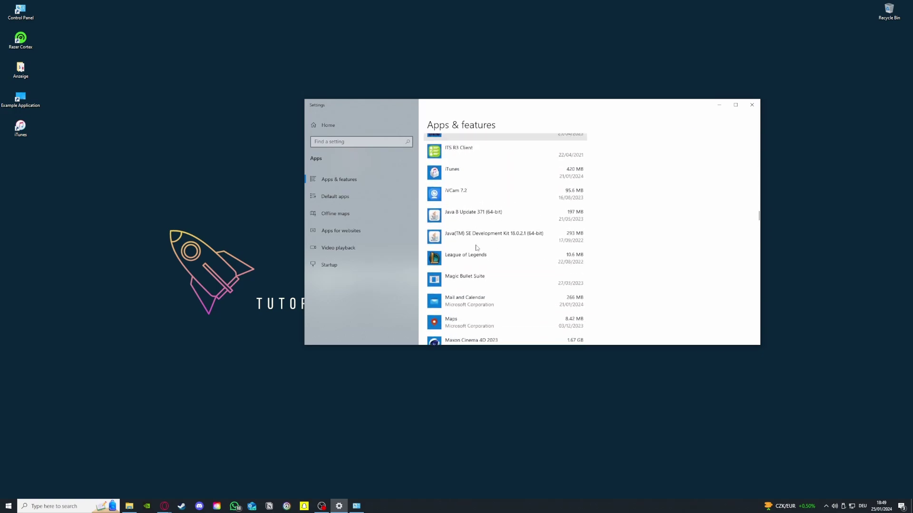
left_click_drag(305, 347, 141, 437)
scroll(328, 332, "down", 15)
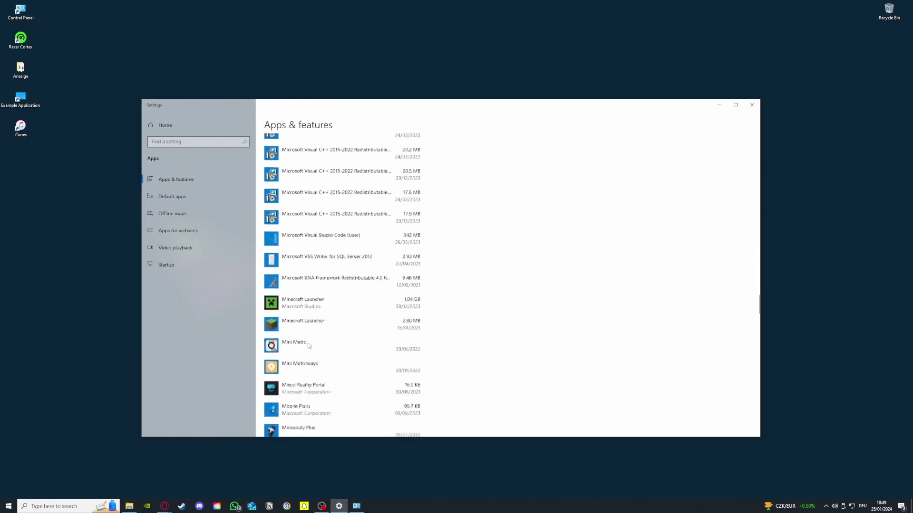
left_click(327, 323)
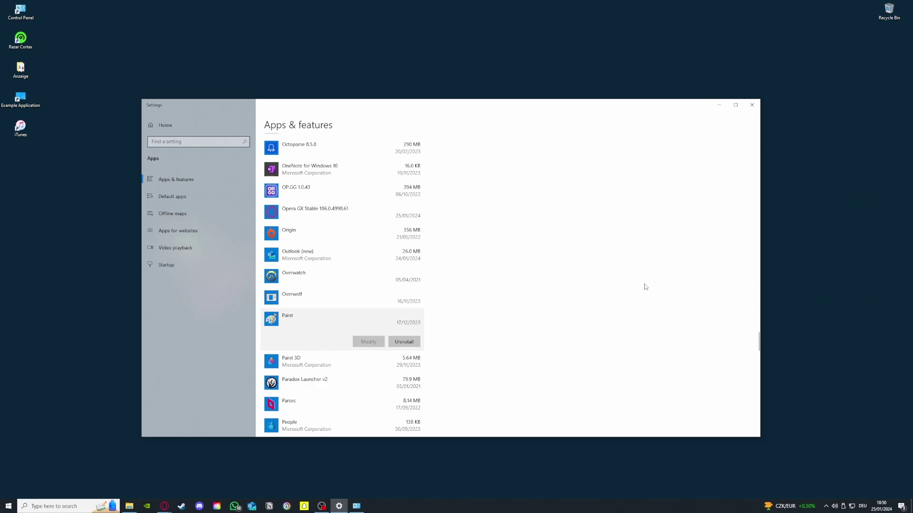
left_click(714, 107)
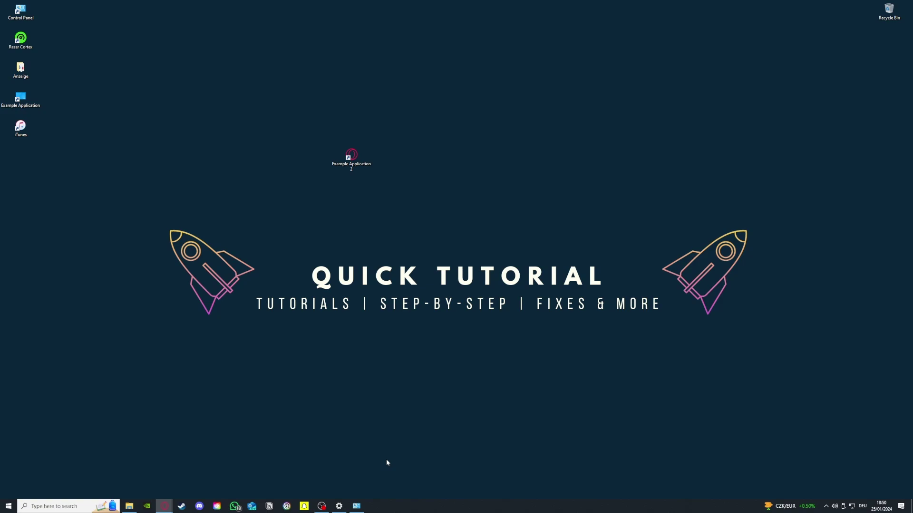
Search Windows for the Windows Defender Firewall app with advanced security and open it.
left_click(84, 505)
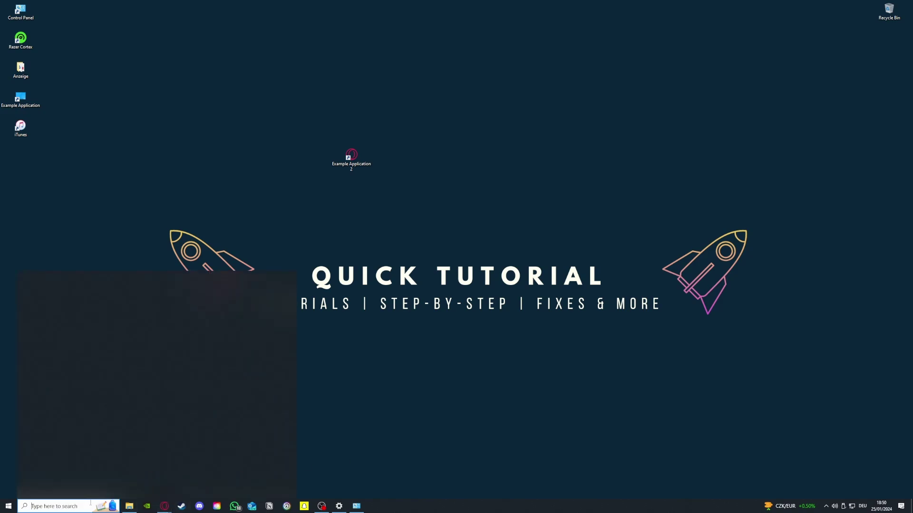
type("widnw")
key("BackSpace")
key("BackSpace")
key("BackSpace")
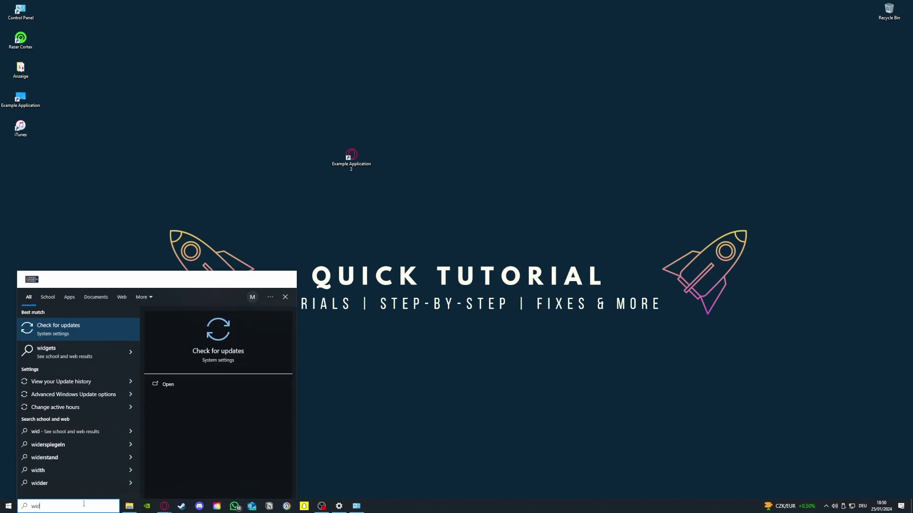
type("ndo")
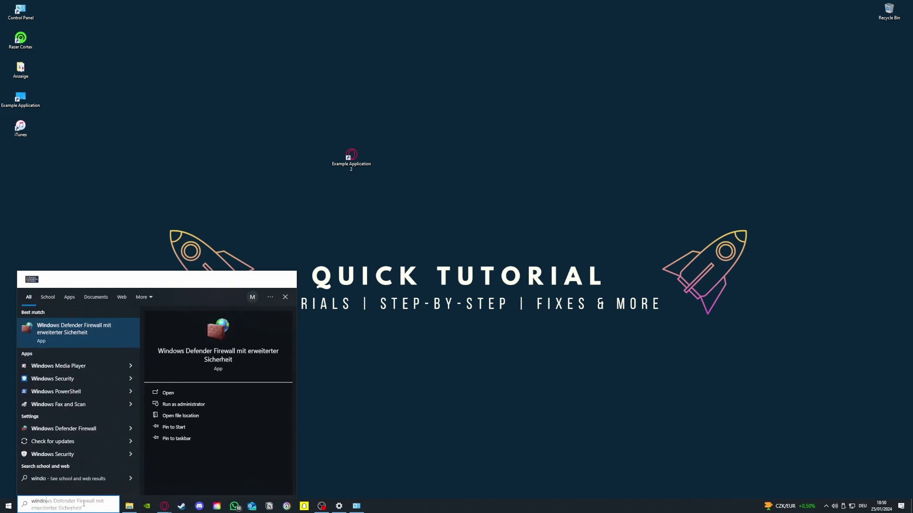
left_click(76, 331)
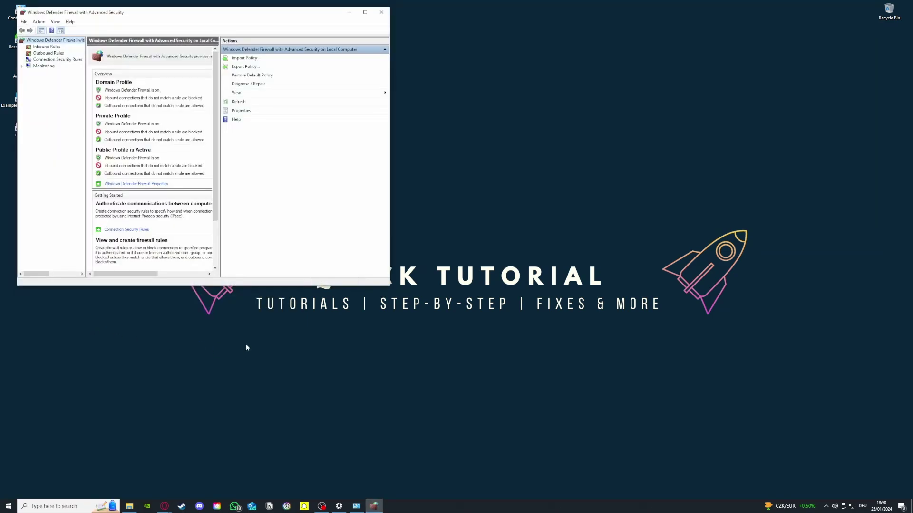
Show the firewall's inbound rules, enlarge the window, and examine the list for rules that are not enabled.
left_click(47, 46)
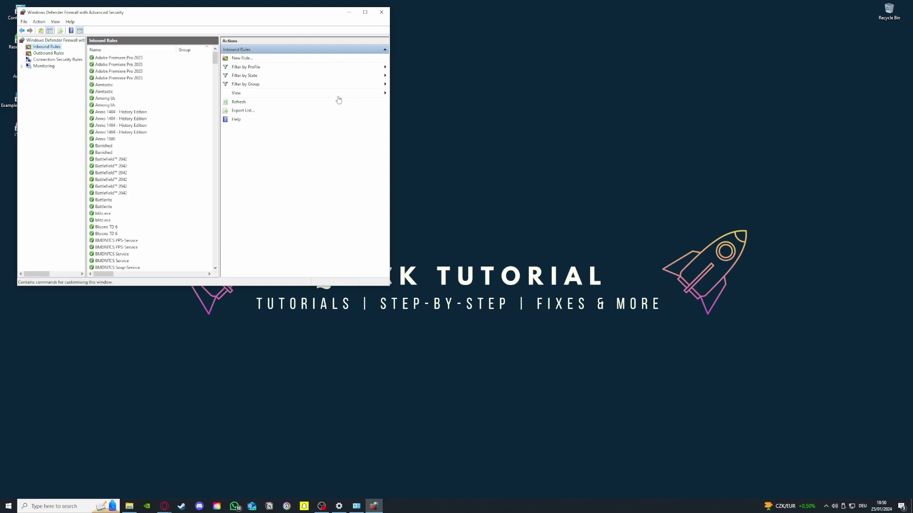
scroll(153, 197, "down", 10)
scroll(139, 208, "down", 9)
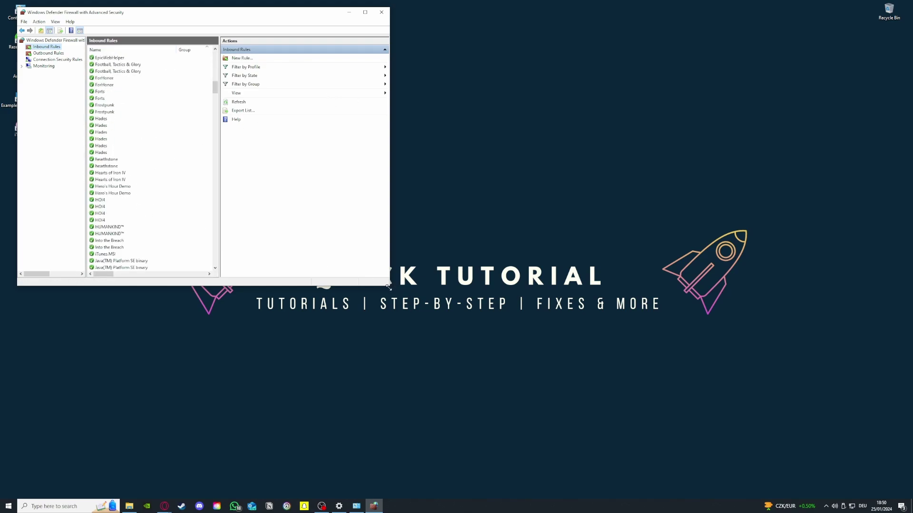
left_click_drag(388, 287, 672, 393)
scroll(240, 269, "down", 20)
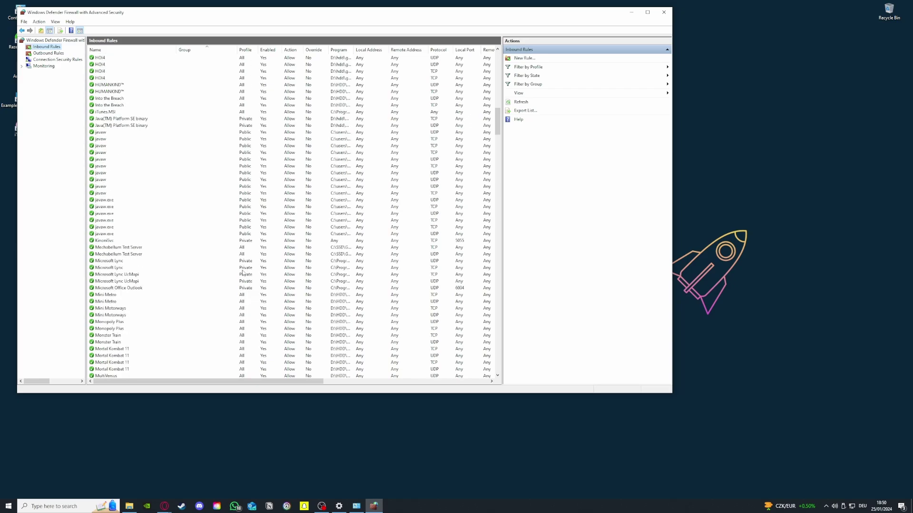
scroll(240, 270, "up", 20)
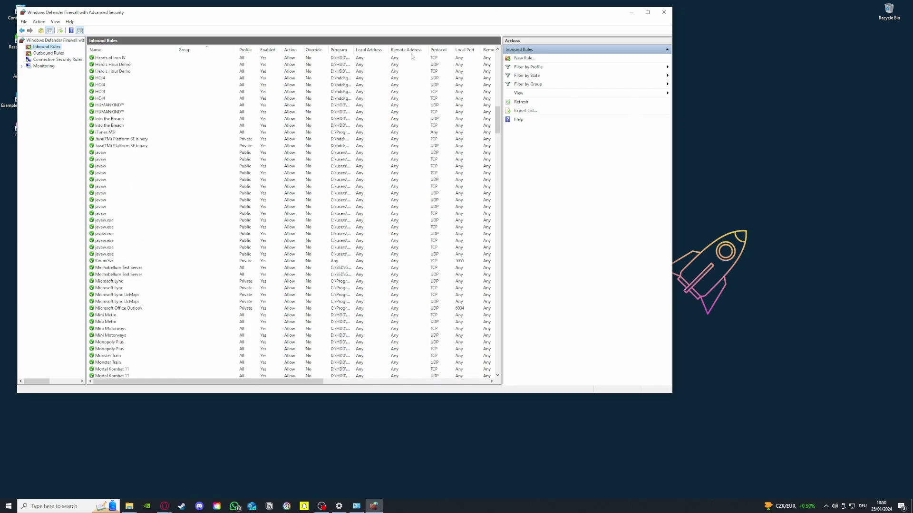
scroll(167, 271, "up", 10)
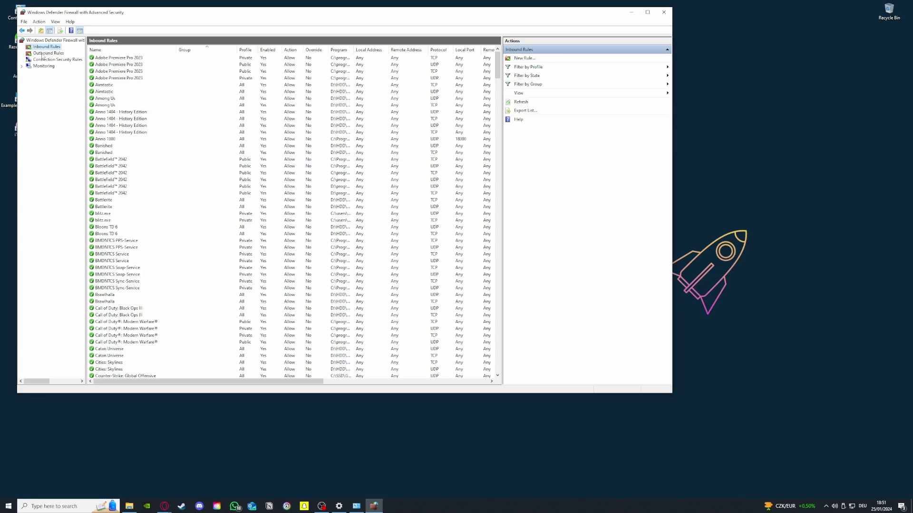
scroll(166, 148, "down", 15)
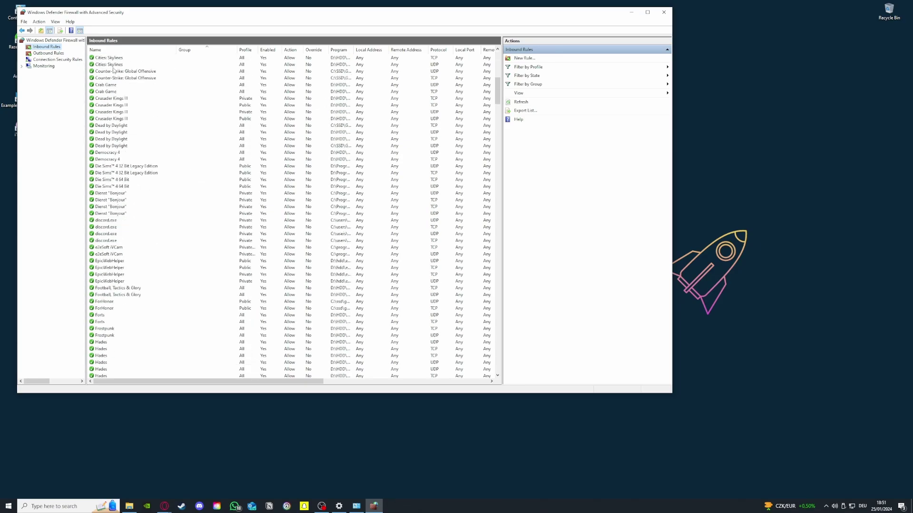
left_click_drag(498, 90, 498, 331)
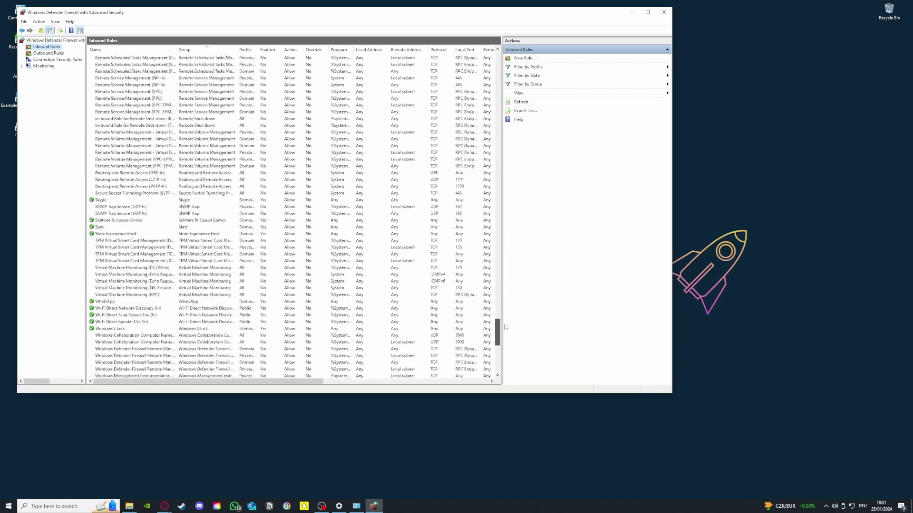
Check individual inbound rules that are not enabled, including Network Discovery (UPnP-In) and BranchCache Content Retrieval (HTTP-In).
left_click(94, 215)
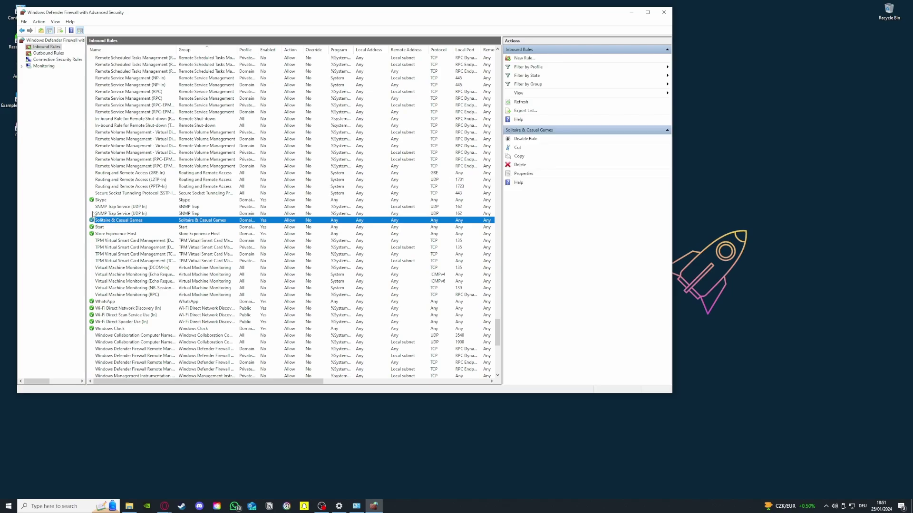
scroll(98, 204, "up", 14)
scroll(99, 191, "up", 7)
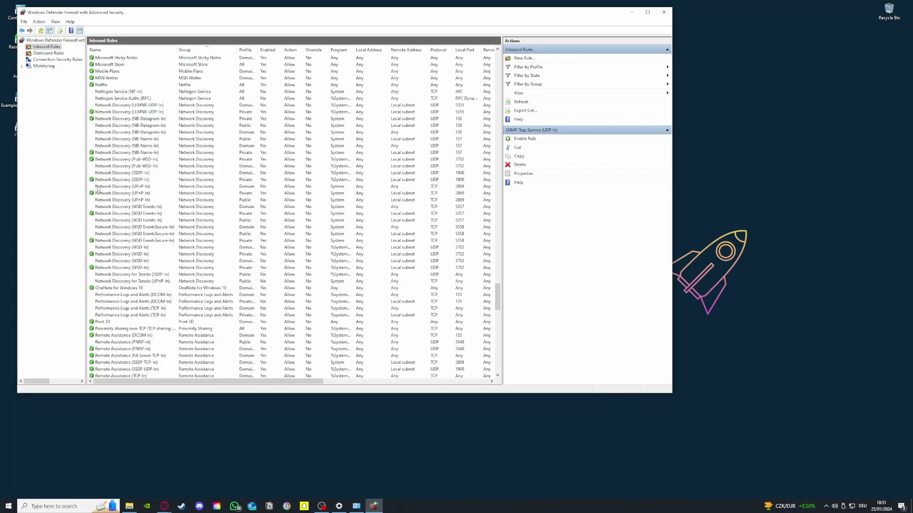
left_click(132, 200)
scroll(143, 214, "up", 20)
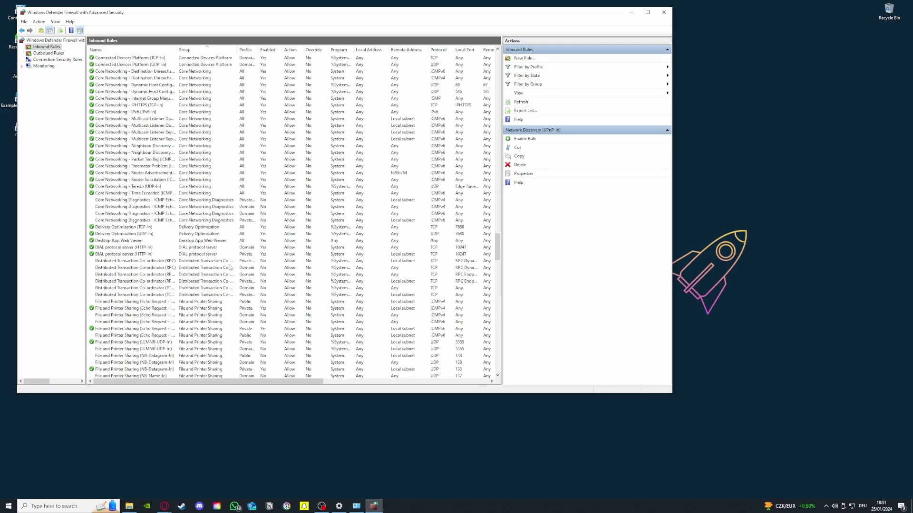
scroll(163, 254, "up", 15)
left_click(112, 241)
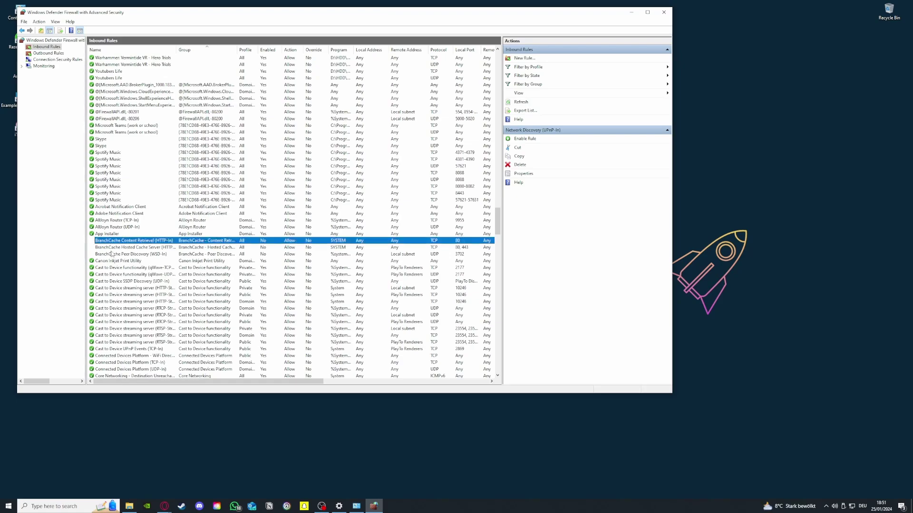
Examine the firewall's full list of inbound rules for entries that are not enabled or are set to Block.
scroll(134, 176, "up", 13)
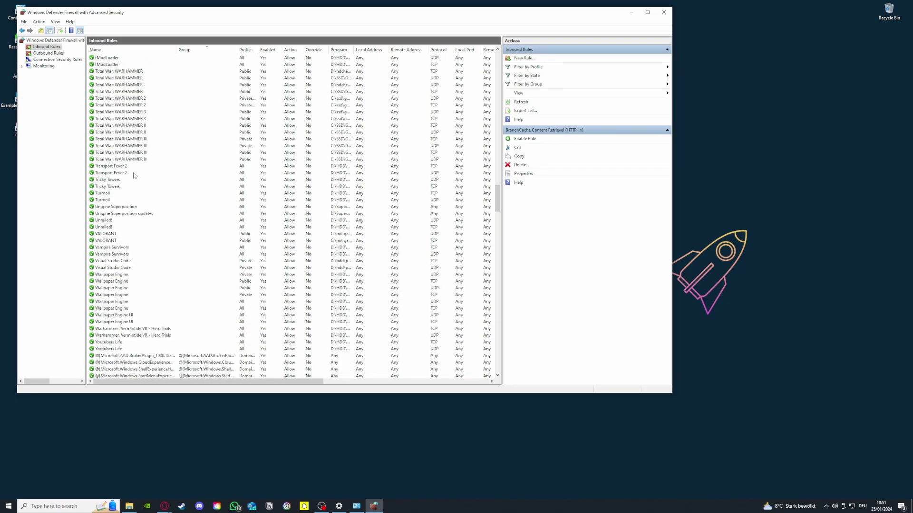
scroll(203, 239, "up", 20)
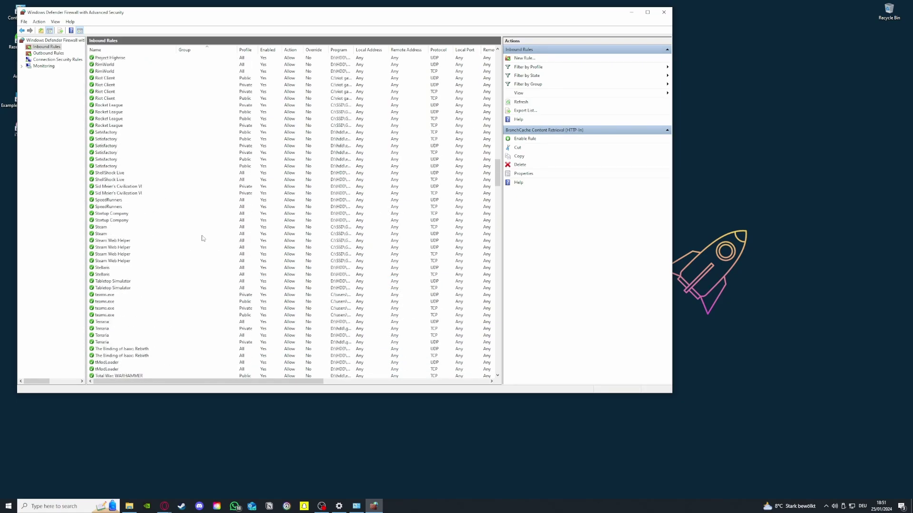
scroll(156, 225, "up", 8)
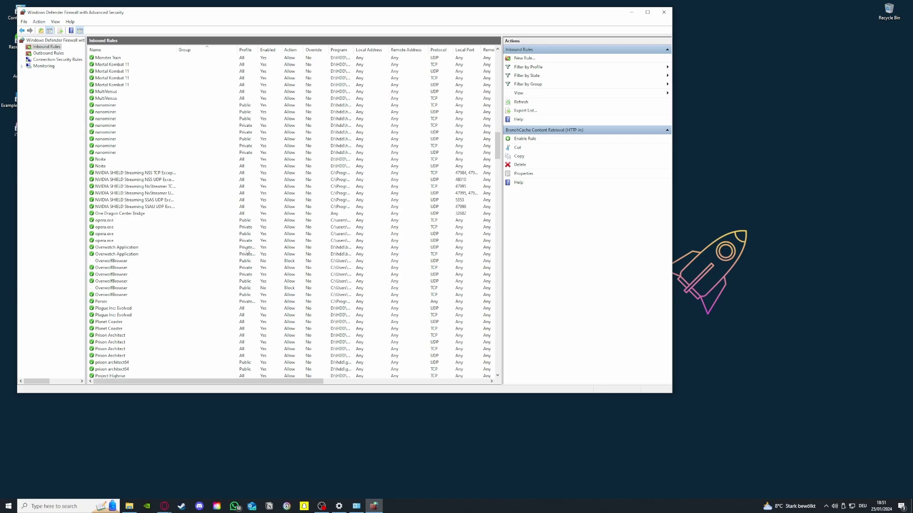
scroll(240, 256, "up", 13)
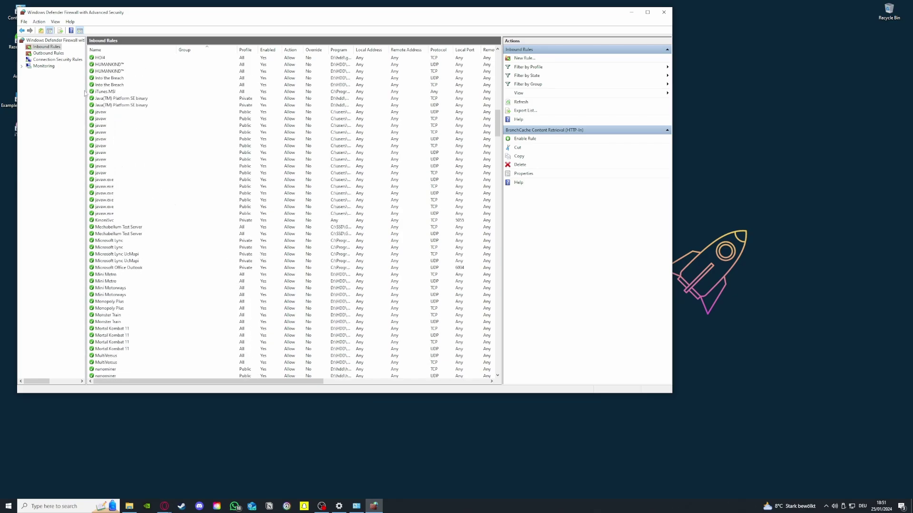
left_click(50, 53)
left_click(47, 46)
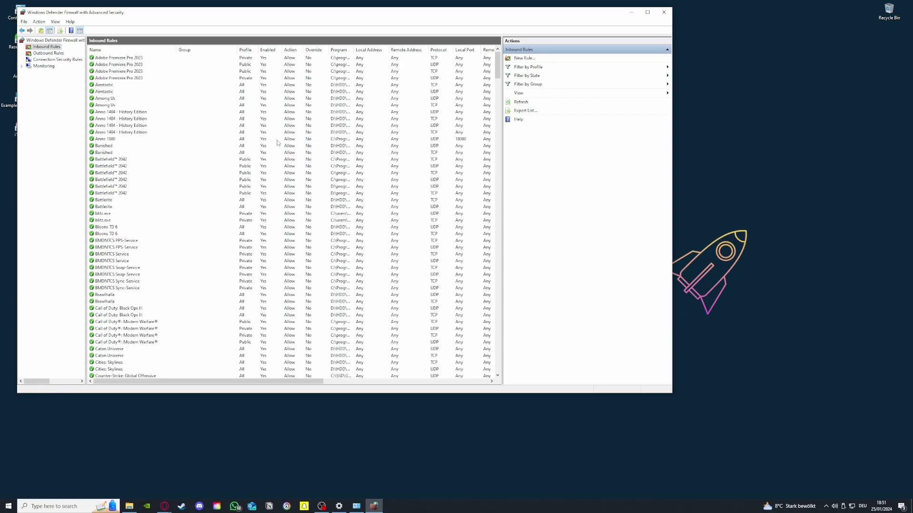
scroll(276, 143, "down", 20)
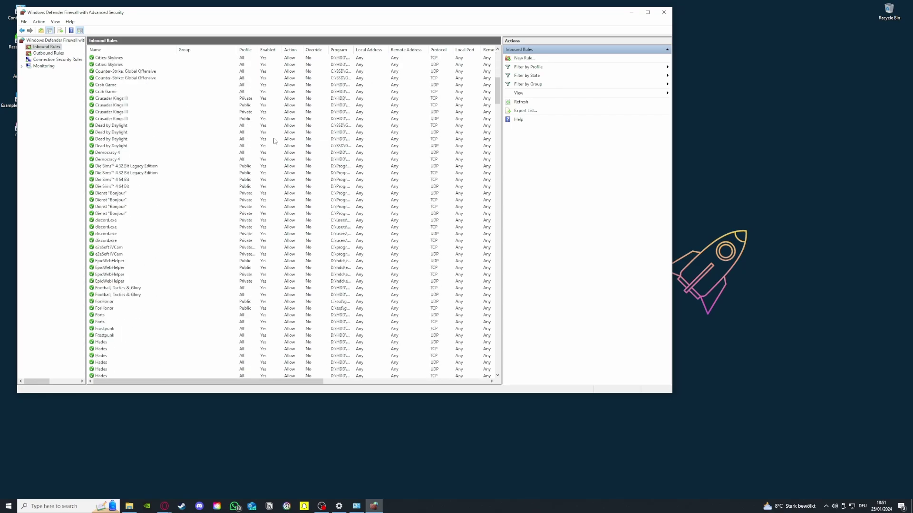
scroll(276, 138, "down", 7)
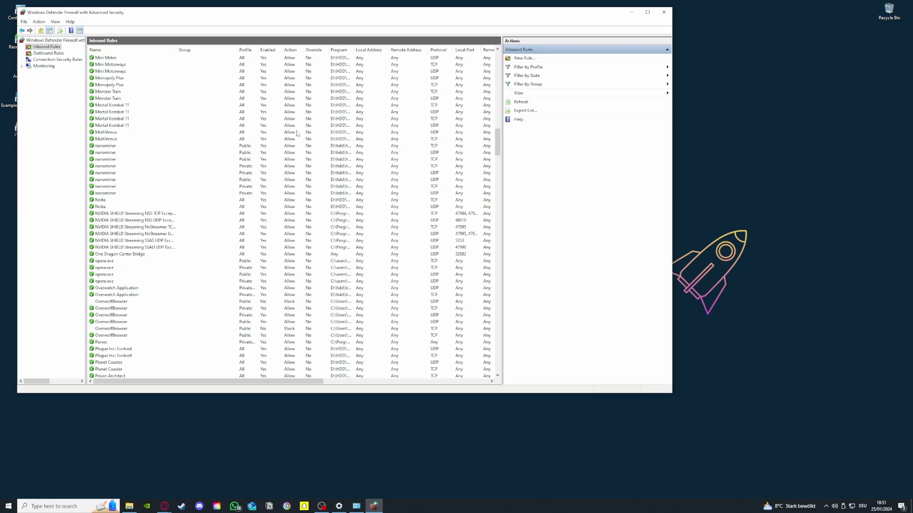
Show the firewall's outbound rules and examine the list for rules that are not enabled.
left_click(64, 60)
left_click(65, 53)
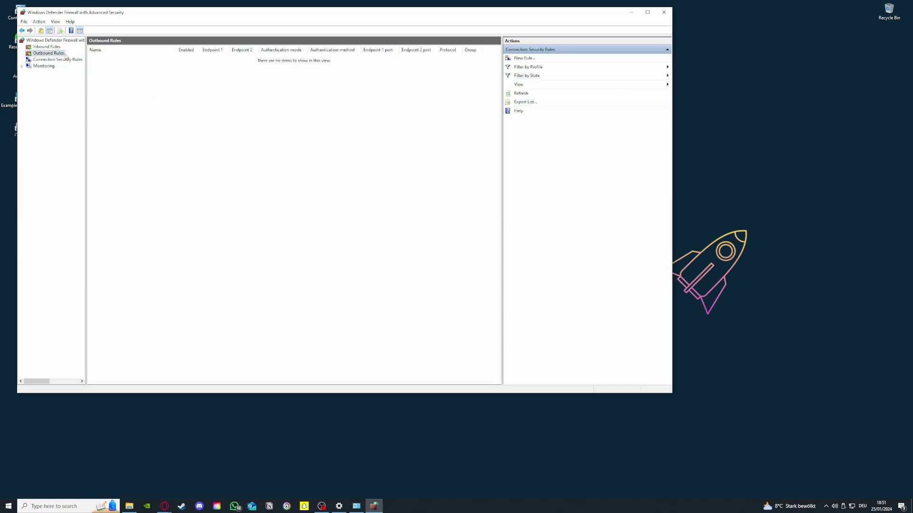
scroll(308, 224, "down", 8)
scroll(308, 223, "down", 20)
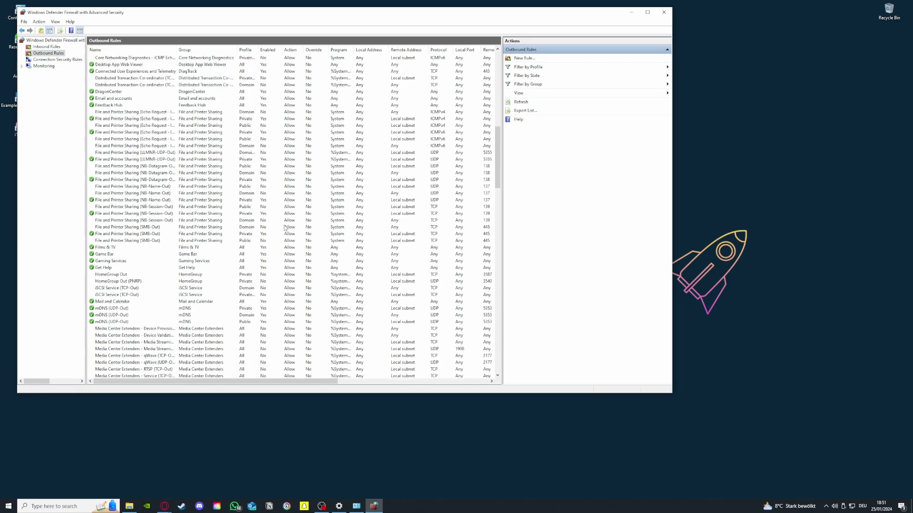
scroll(284, 227, "down", 13)
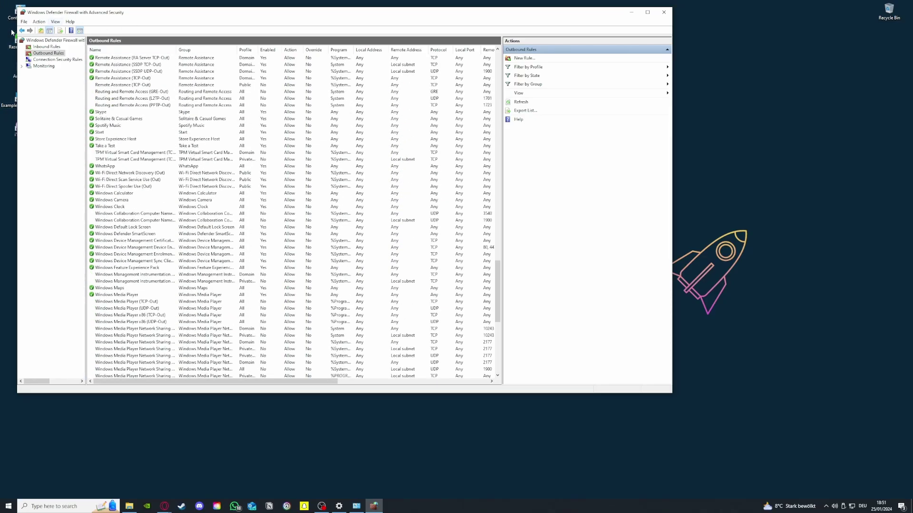
left_click(36, 23)
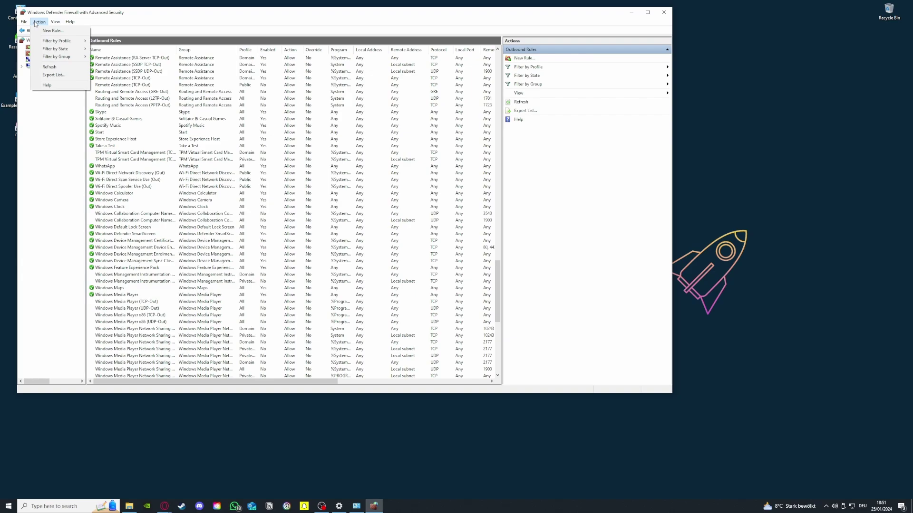
left_click(35, 24)
Search Windows for "virus" to show the Virus & threat protection system settings, and dismiss the search.
left_click(50, 507)
type("vc")
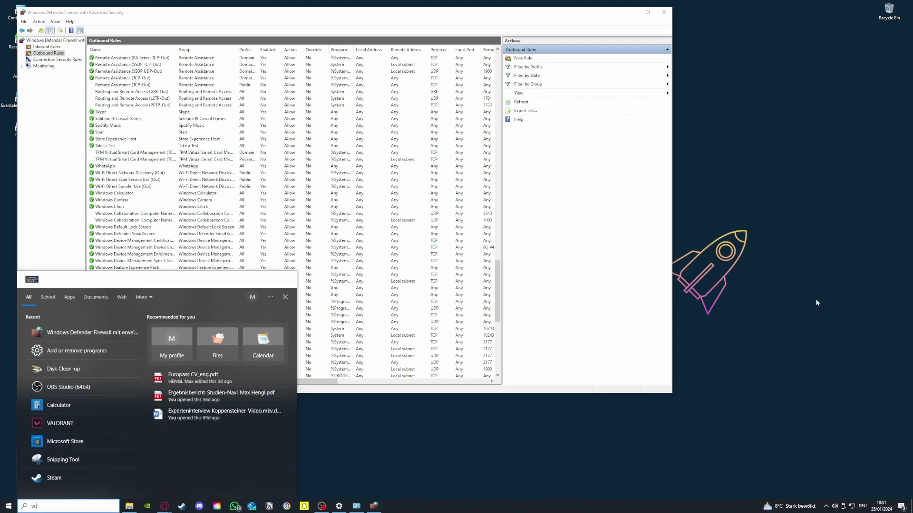
key("BackSpace")
type("is")
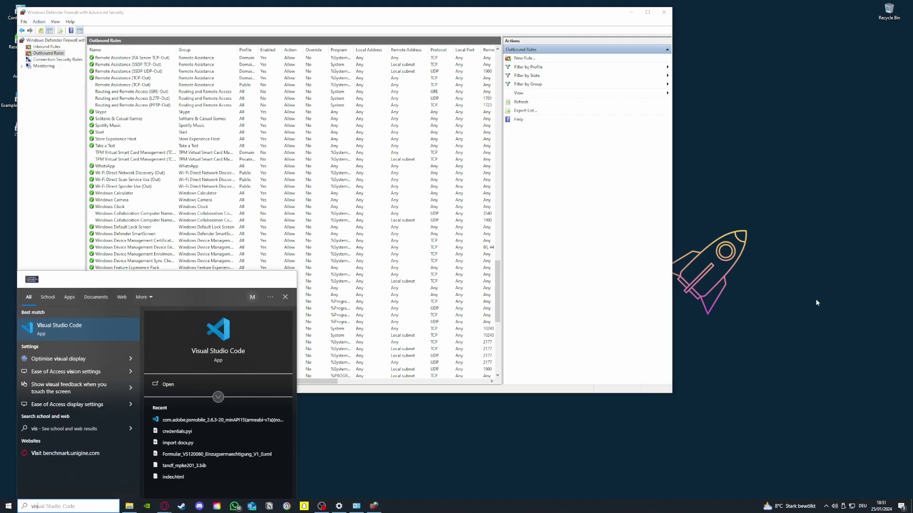
key("BackSpace")
type("ris")
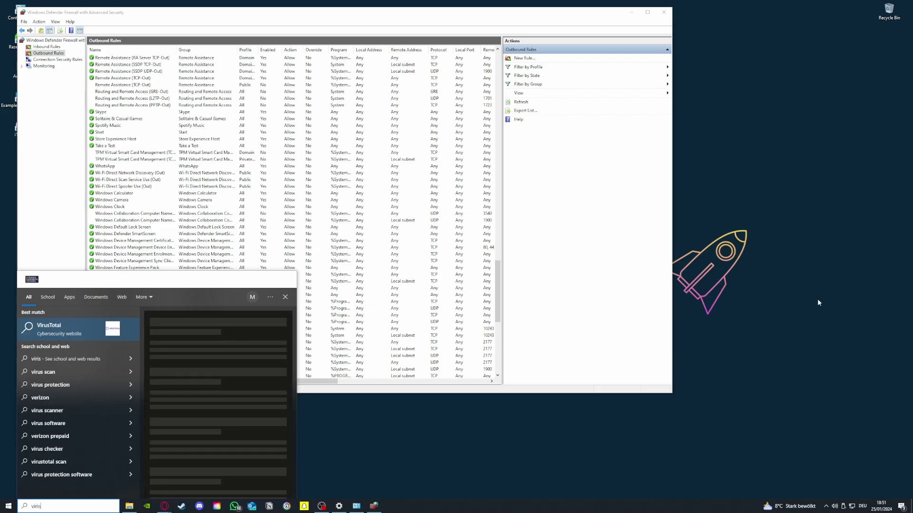
key("BackSpace")
key("BackSpace")
type("us")
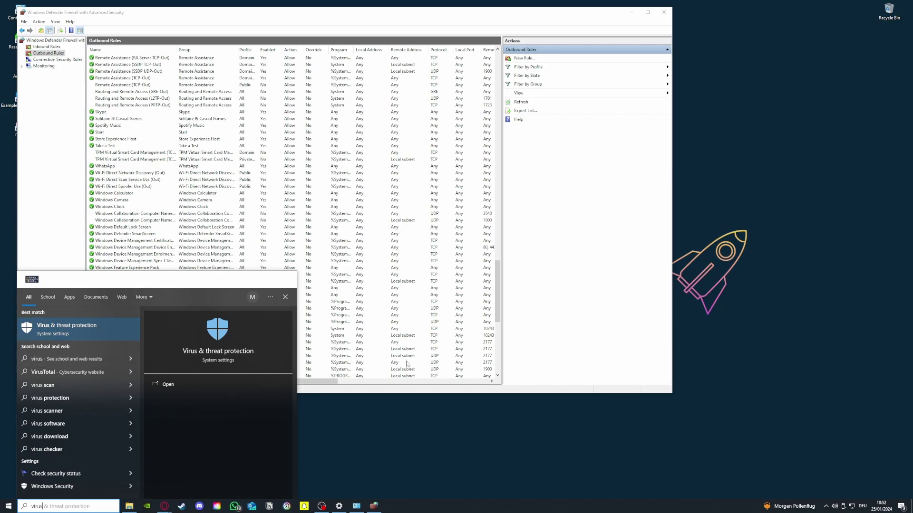
key("Escape")
Close the firewall window and open the Windows Update settings by searching Windows for "upda".
left_click(664, 12)
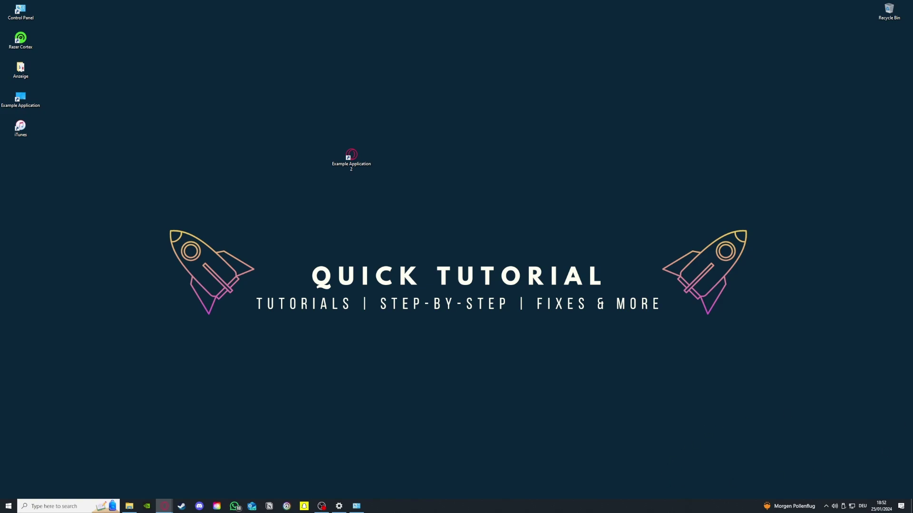
key("super+s")
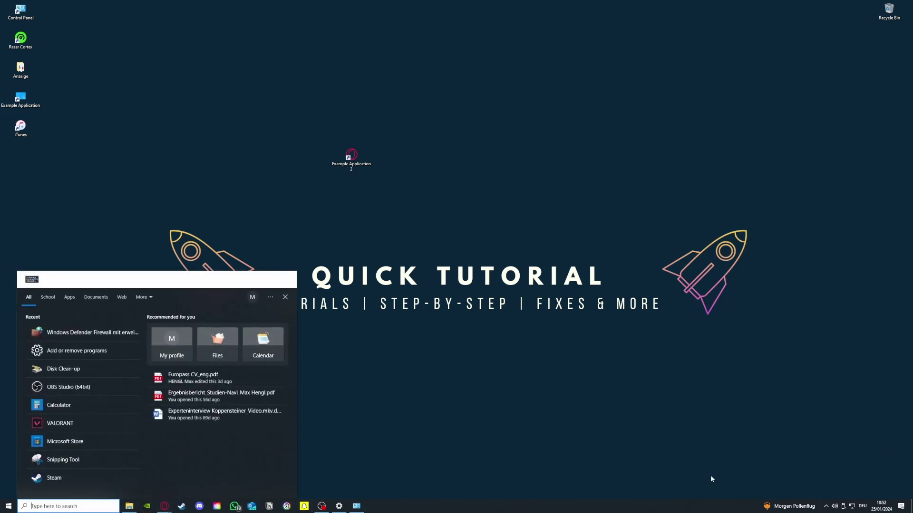
type("upda")
left_click(58, 328)
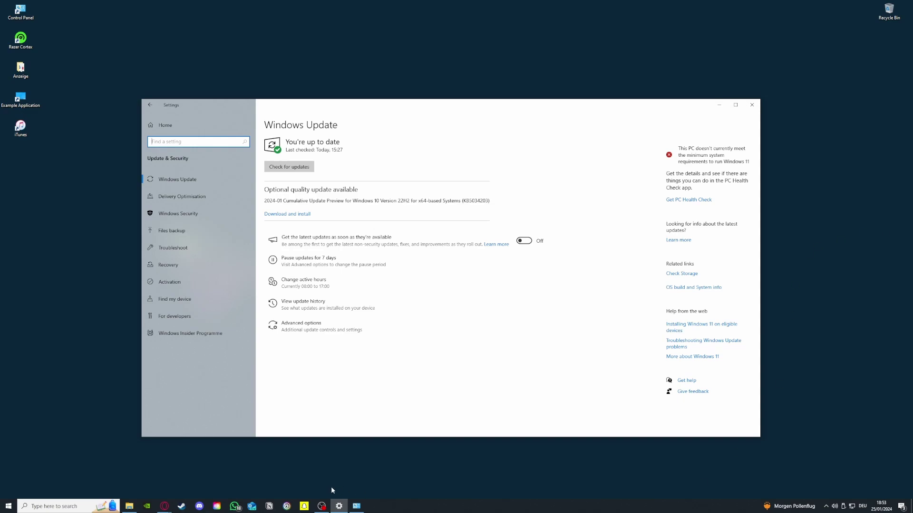
left_click(326, 508)
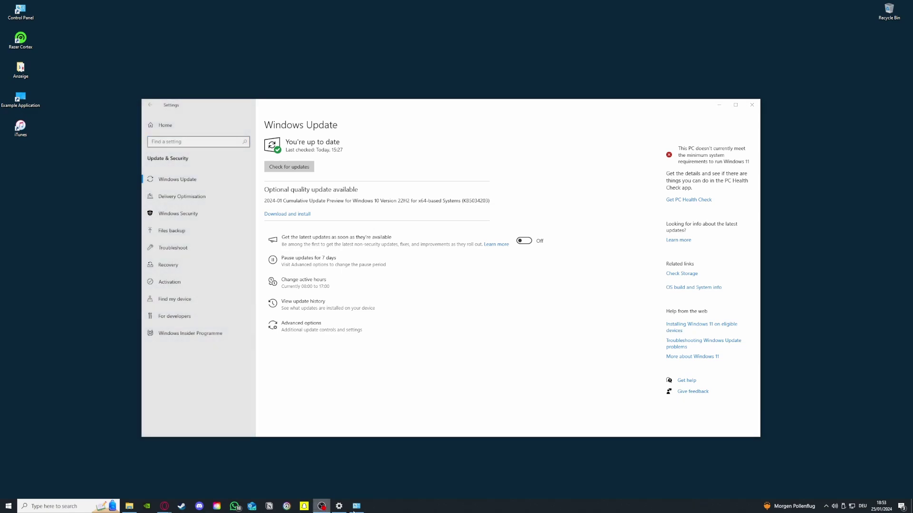